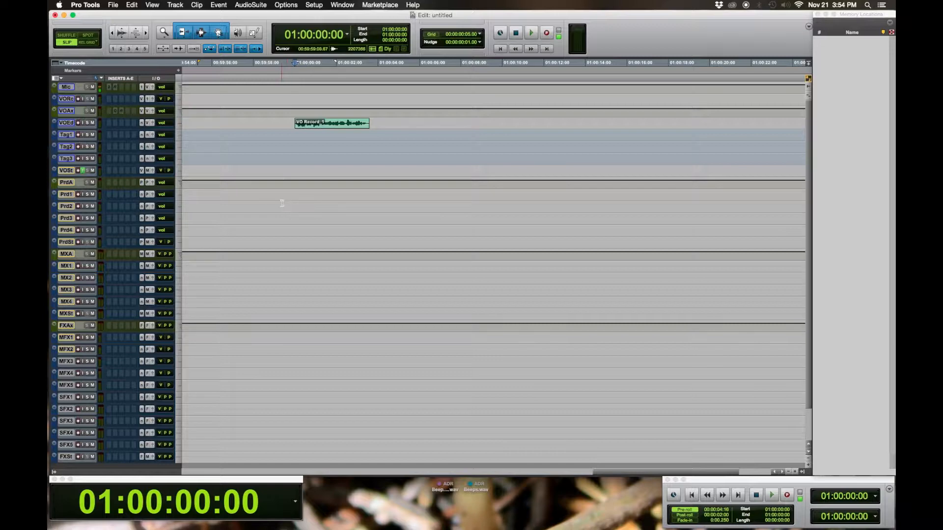
# Step: Enlarge all track heights, and shrink the Tag1, Tag2 and Tag3 tracks to a minimal height
pyautogui.hotkey('ctrl', 'alt', 'Up')
pyautogui.hotkey('ctrl', 'alt', 'Up')
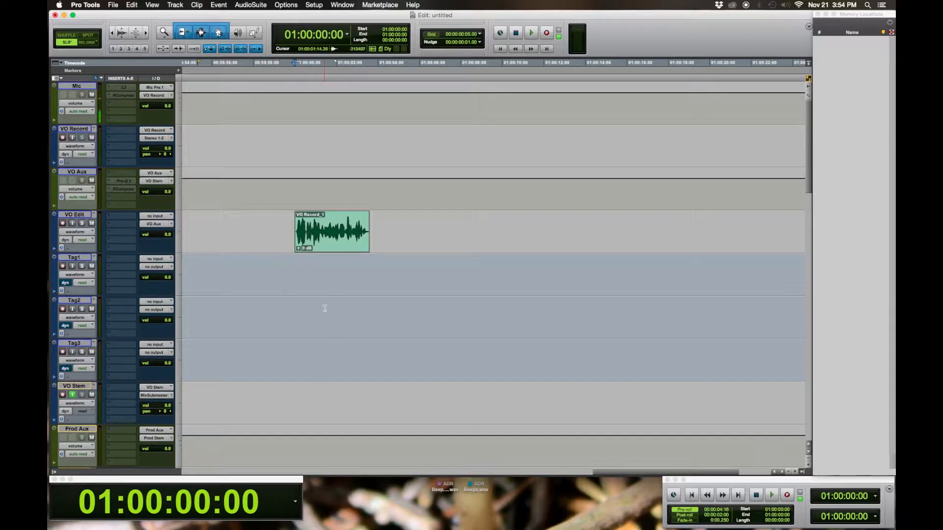
pyautogui.moveTo(318, 274); pyautogui.dragTo(327, 351)
pyautogui.hotkey('ctrl', 'Down')
pyautogui.hotkey('ctrl', 'Down')
pyautogui.hotkey('ctrl', 'Down')
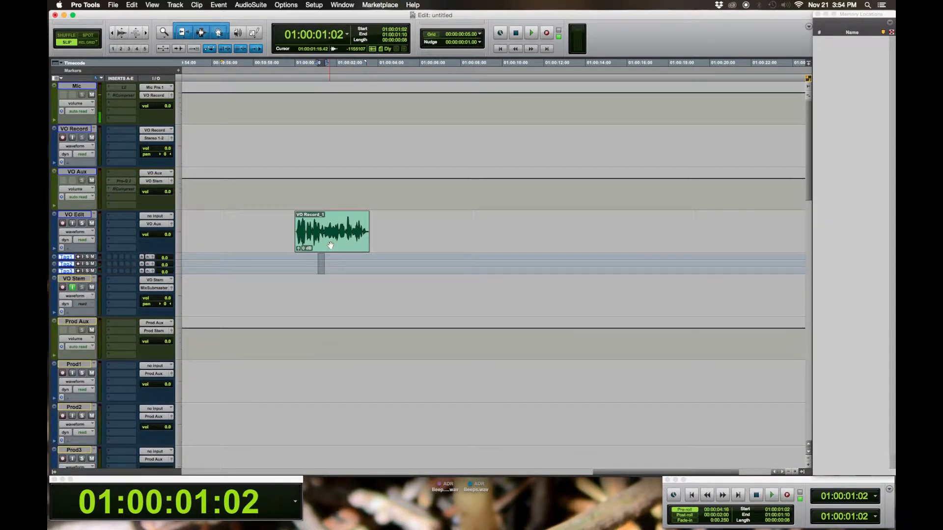
pyautogui.click(277, 226)
pyautogui.press('Return')
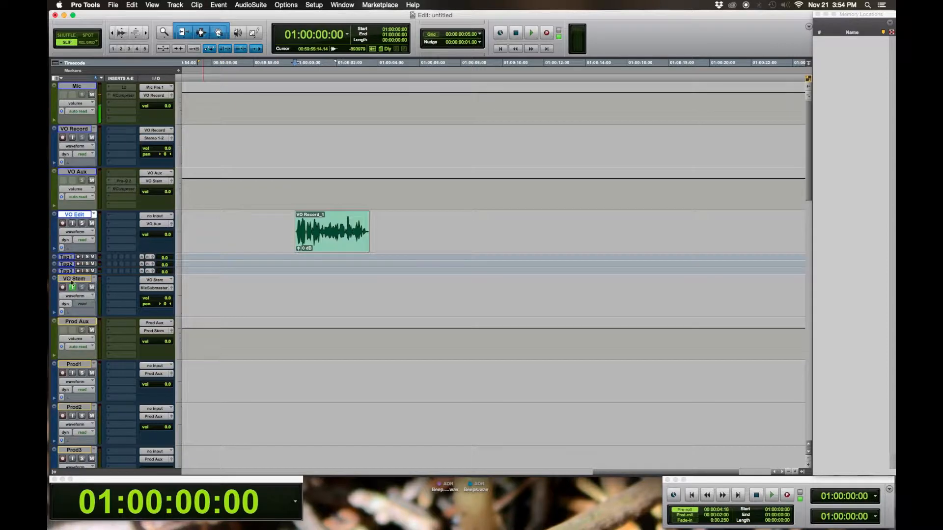
# Step: Move the VO Stem track to the end of the track list, below FX Stem
pyautogui.click(73, 279)
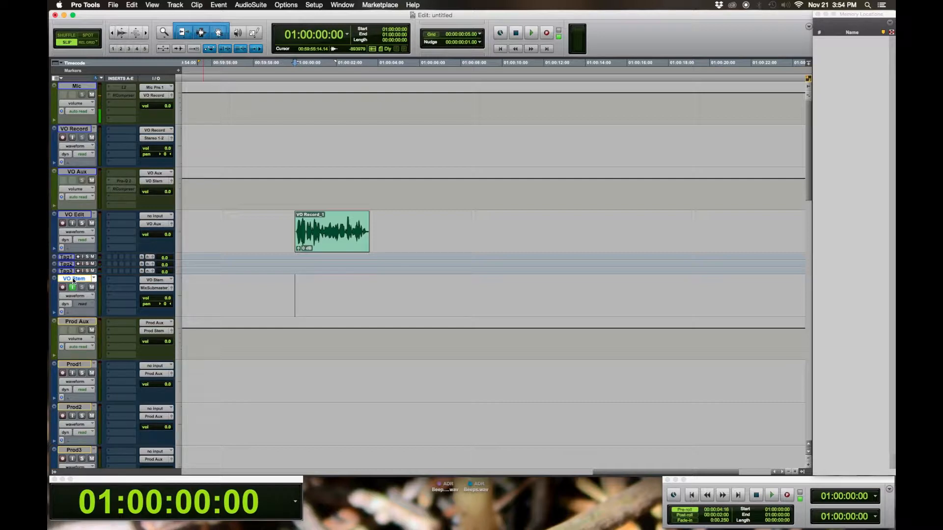
pyautogui.moveTo(72, 279); pyautogui.dragTo(74, 488)
pyautogui.scroll(10, 249, 284)
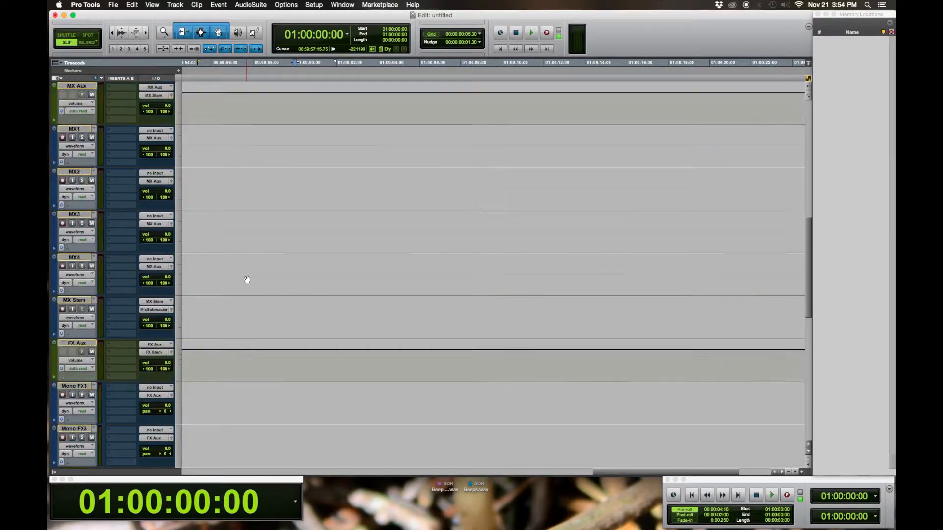
# Step: Move the Prod Stem track directly below VO Stem at the end of the track list and enable its input monitoring
pyautogui.scroll(3, 247, 280)
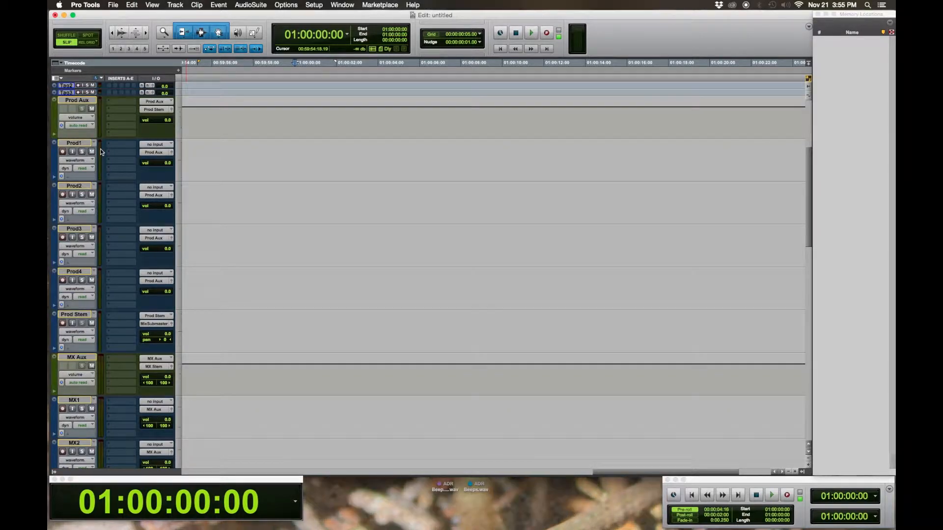
pyautogui.moveTo(210, 150); pyautogui.dragTo(217, 293)
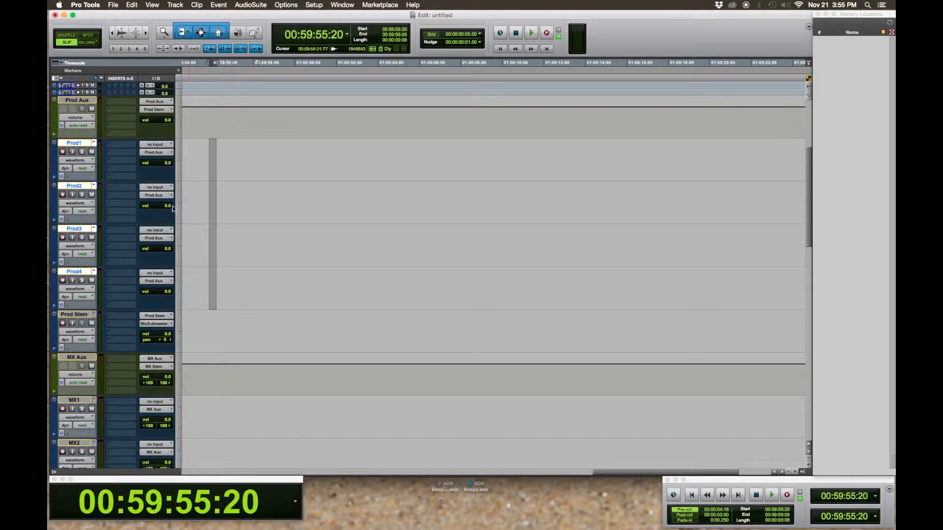
pyautogui.click(74, 316)
pyautogui.moveTo(75, 317); pyautogui.dragTo(65, 498)
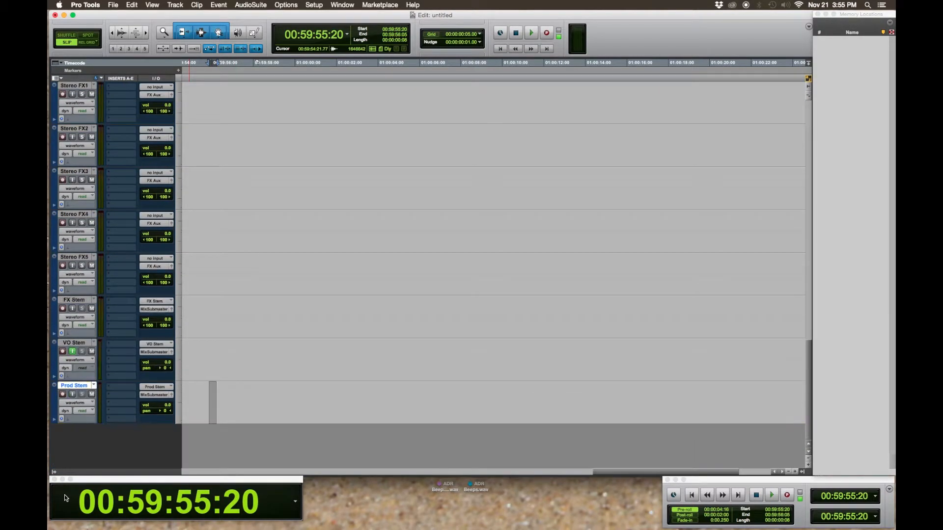
pyautogui.click(73, 395)
# Step: Move the MX Stem track down to the stem tracks at the end of the track list, below Prod Stem
pyautogui.scroll(5, 266, 302)
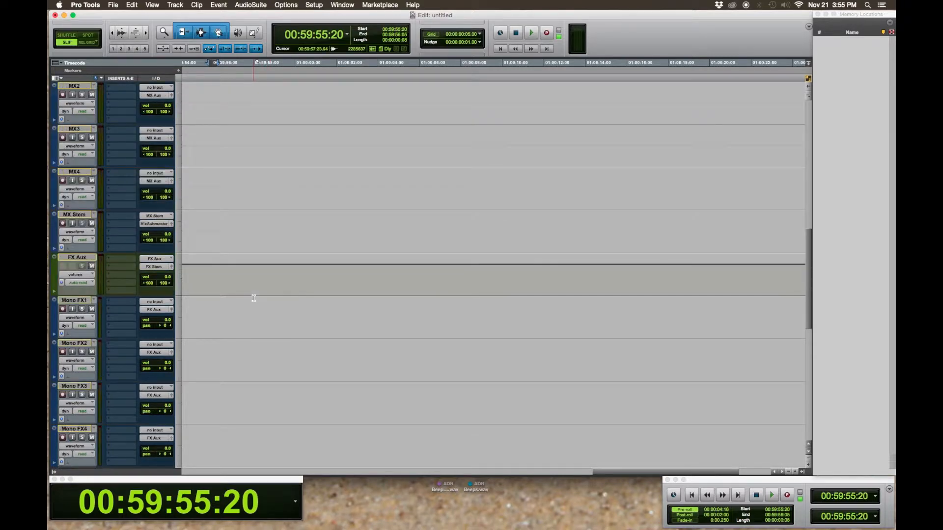
pyautogui.scroll(3, 239, 290)
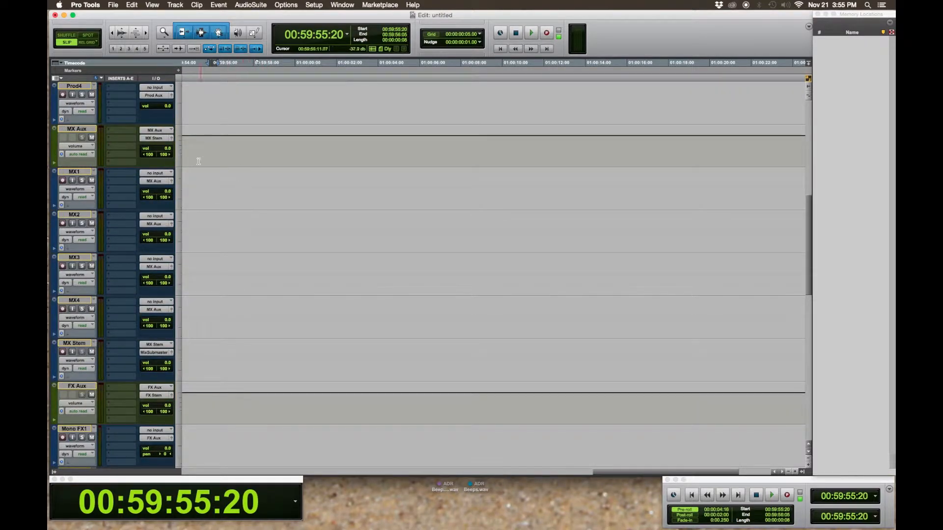
pyautogui.moveTo(219, 169); pyautogui.dragTo(227, 338)
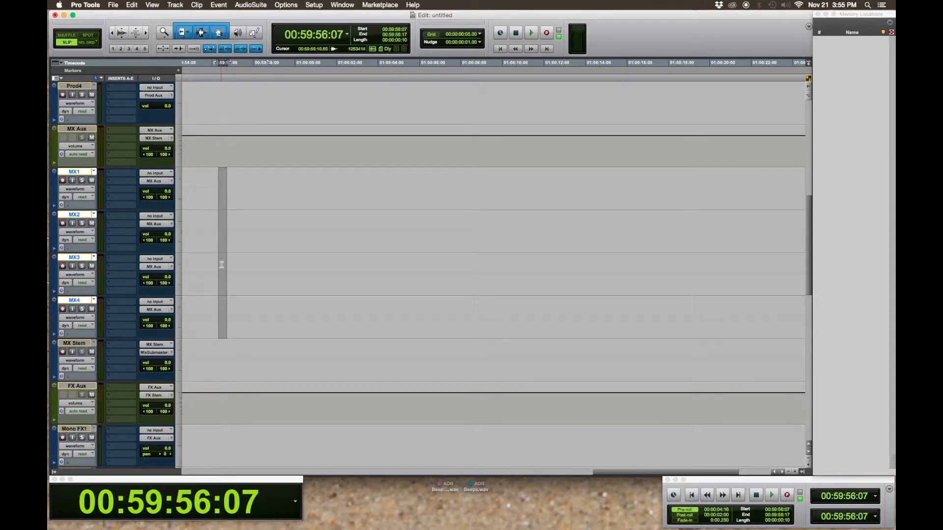
pyautogui.moveTo(67, 346); pyautogui.dragTo(65, 475)
# Step: Move the FX Stem track below MX Stem as the last track and enable its input monitoring
pyautogui.scroll(5, 196, 288)
pyautogui.scroll(5, 201, 282)
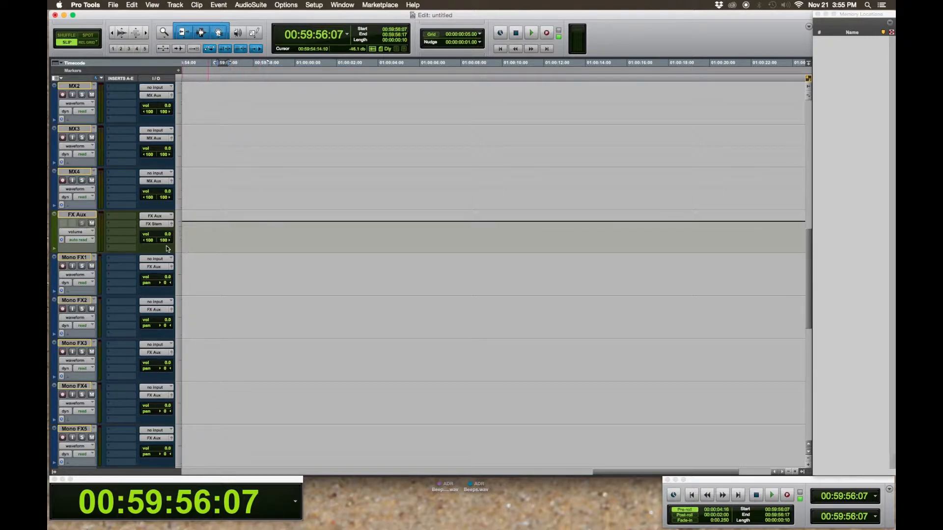
pyautogui.scroll(-3, 247, 247)
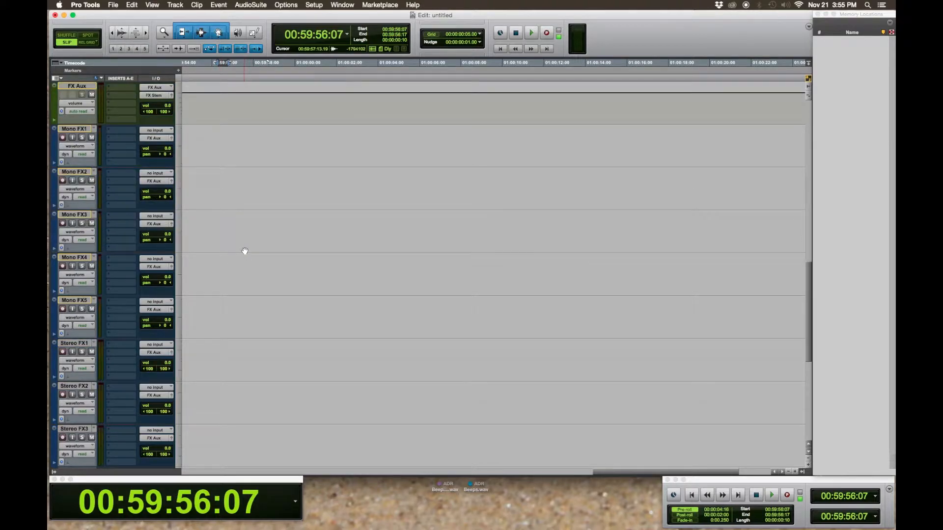
pyautogui.scroll(1, 248, 231)
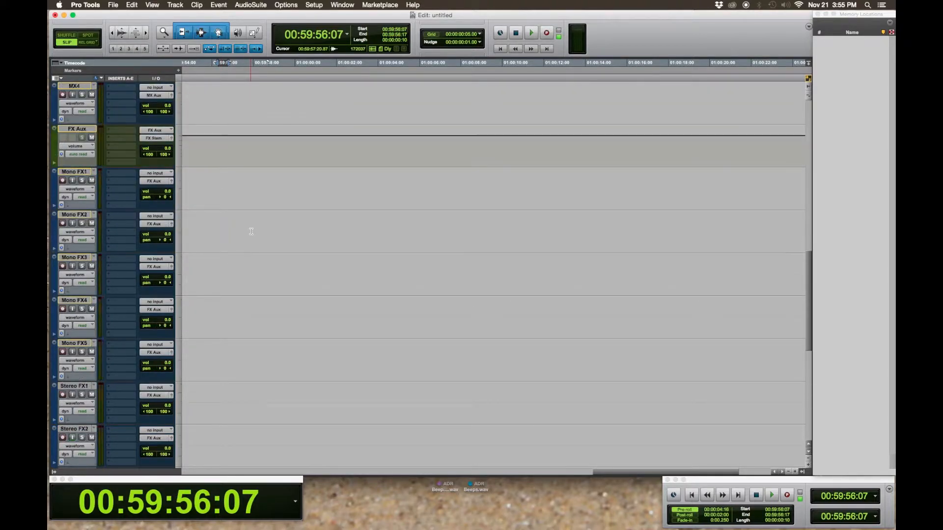
pyautogui.scroll(-8, 252, 251)
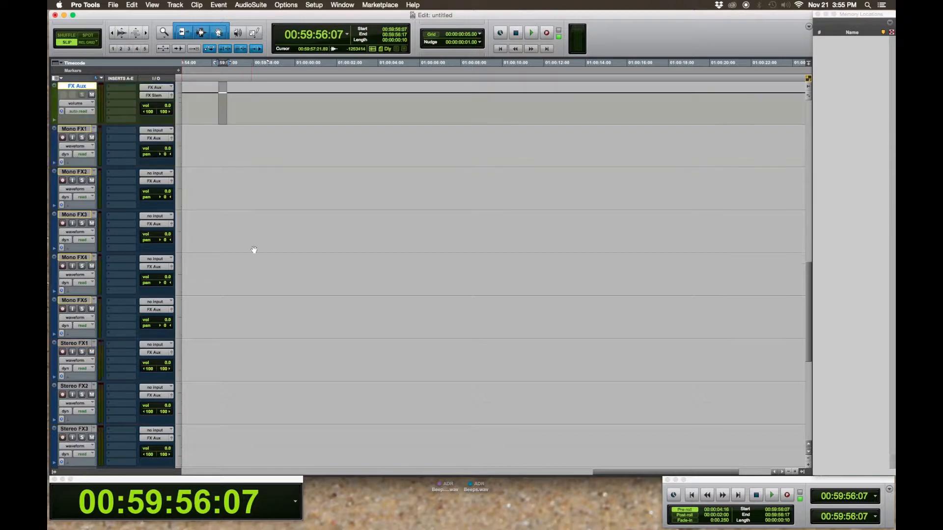
pyautogui.moveTo(82, 261); pyautogui.dragTo(83, 442)
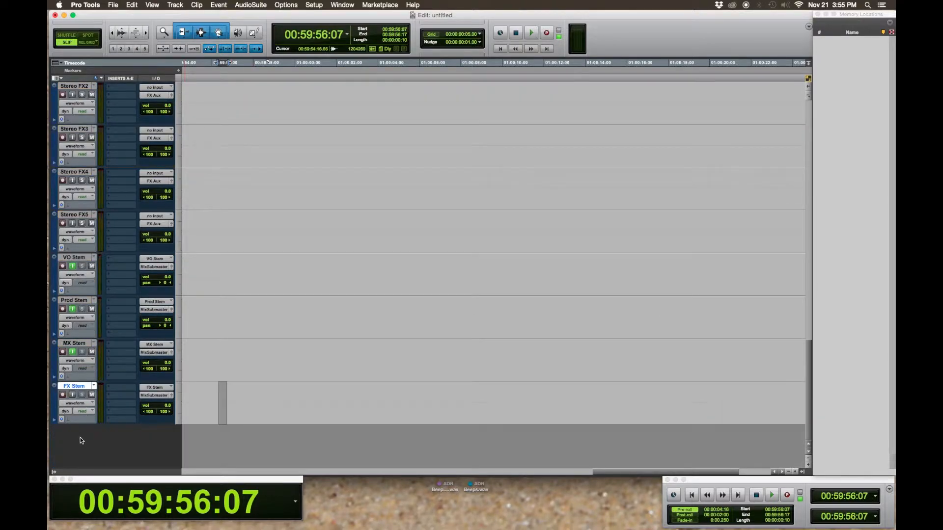
pyautogui.click(72, 394)
# Step: Select the four stem tracks and create one stereo aux input and one stereo audio track below them
pyautogui.moveTo(205, 263); pyautogui.dragTo(218, 418)
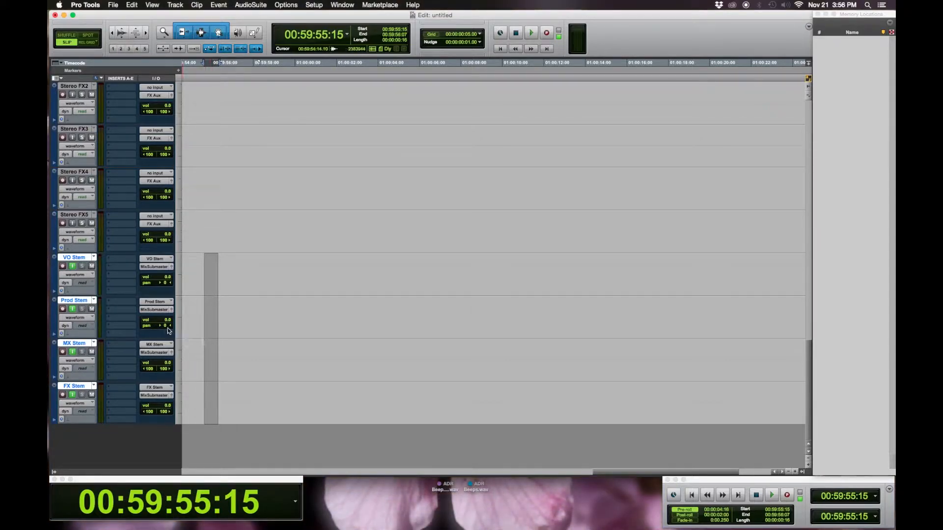
pyautogui.press('Return')
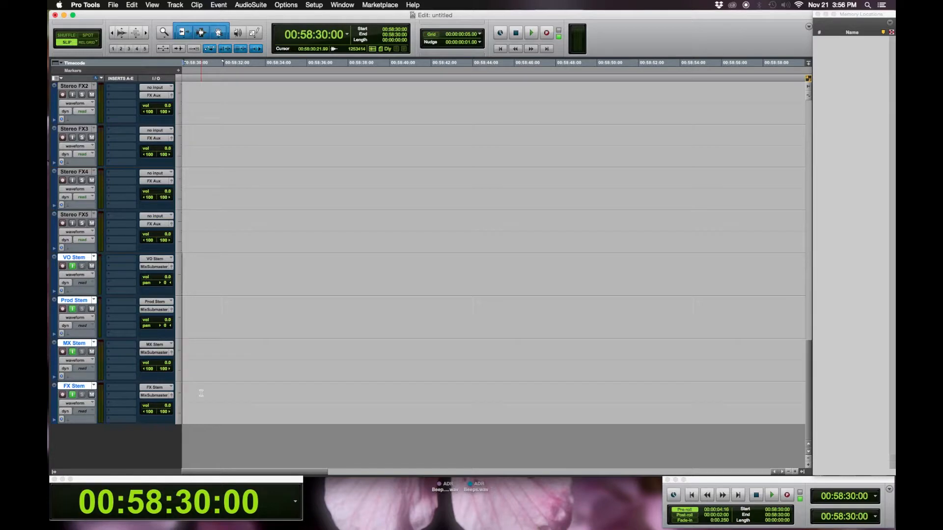
pyautogui.press('super+shift+n')
pyautogui.press('super+Down')
pyautogui.press('super+shift+Down')
pyautogui.press('super+Right')
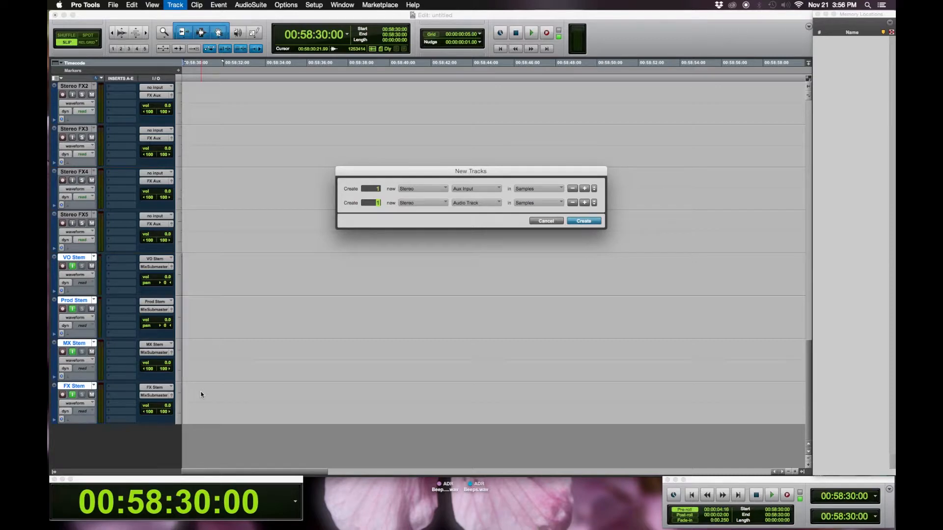
pyautogui.press('Return')
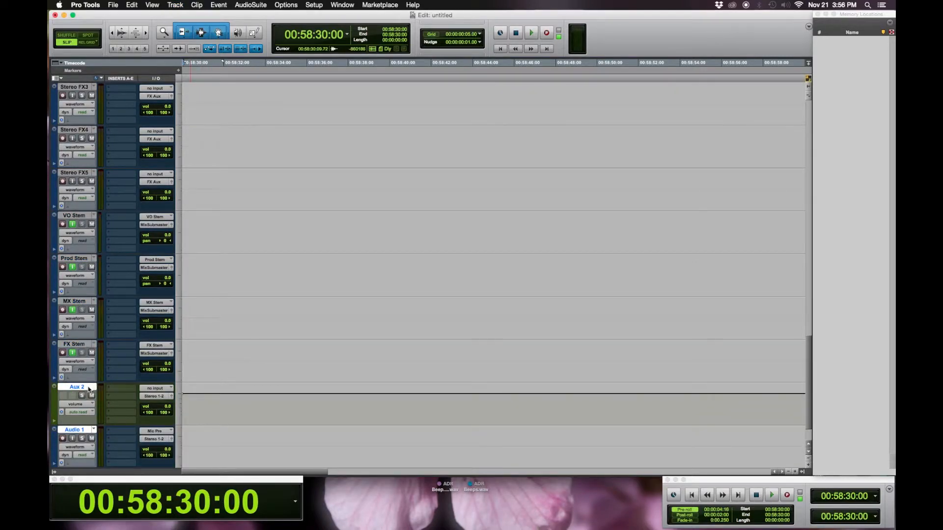
# Step: Rename the new aux track Mix Submaster and the new audio track Mix
pyautogui.doubleClick(85, 389)
pyautogui.write('Mix Submaster')
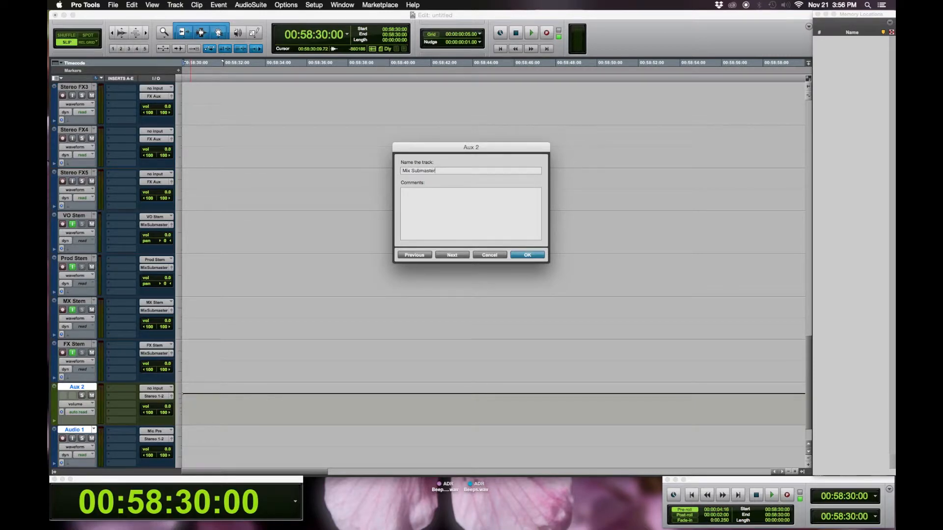
pyautogui.press('Return')
pyautogui.doubleClick(86, 432)
pyautogui.write('M')
pyautogui.press('Return')
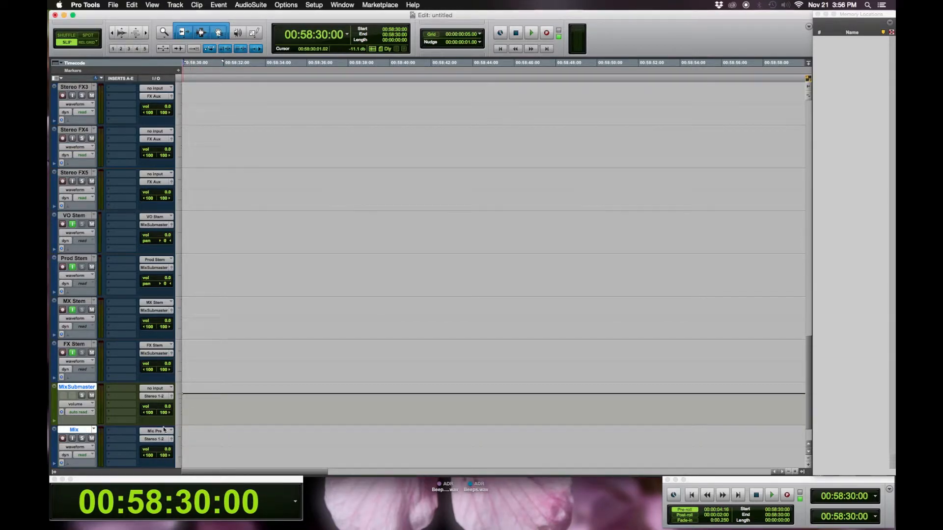
# Step: Set the input of the Mix Submaster track to the Mix Submaster bus
pyautogui.click(158, 388)
pyautogui.moveTo(178, 413)
pyautogui.click(236, 417)
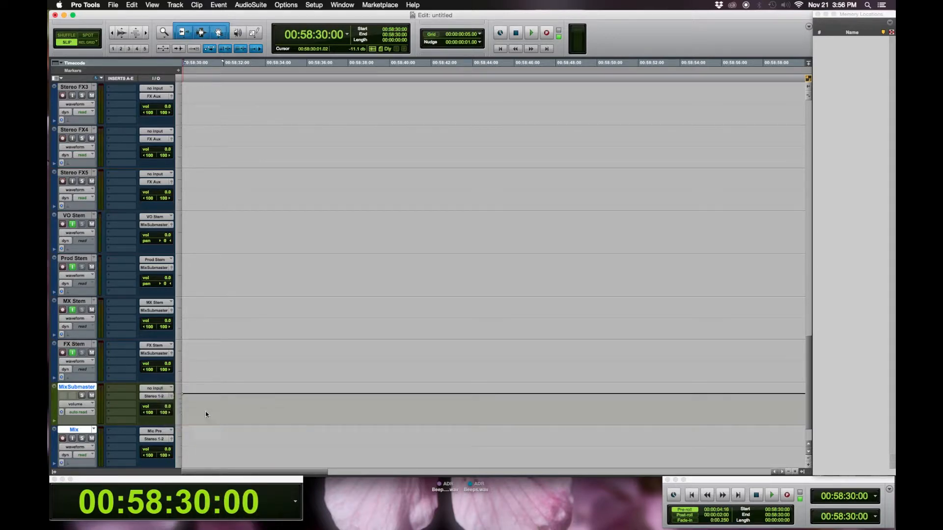
pyautogui.click(163, 395)
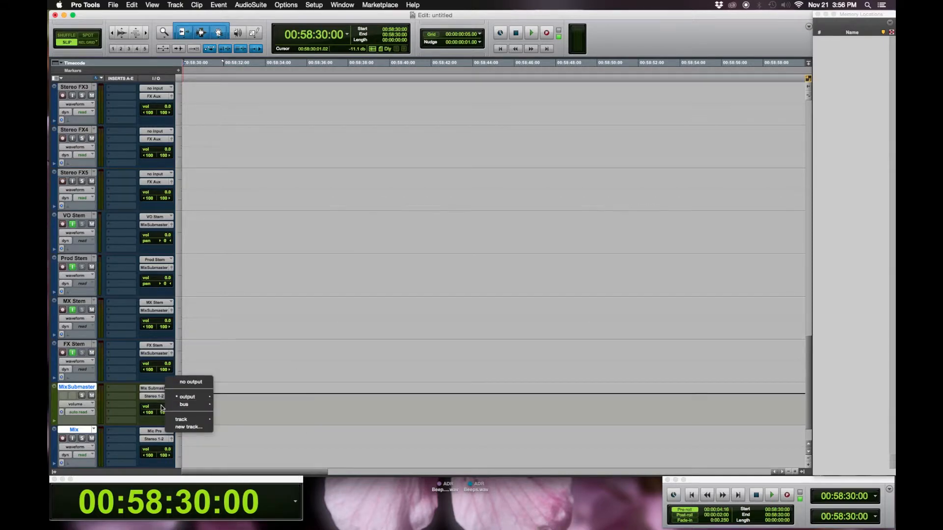
pyautogui.moveTo(213, 406)
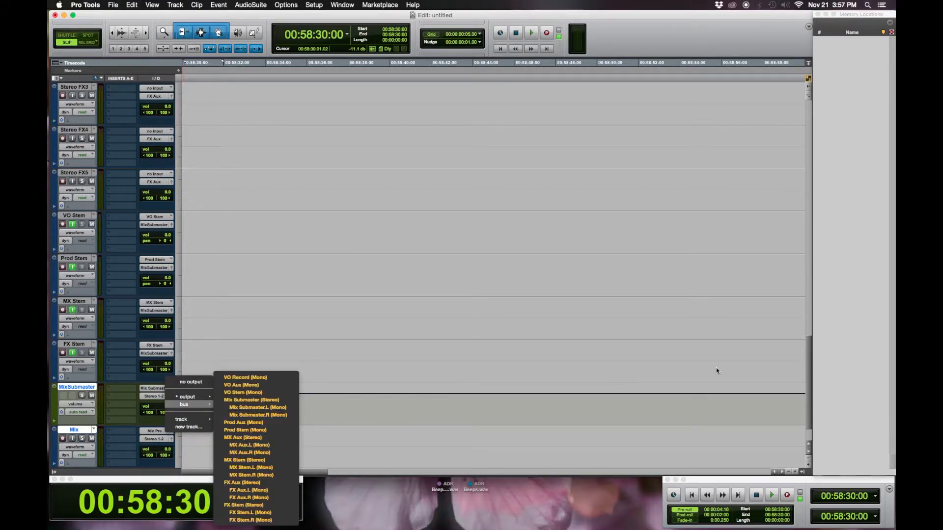
pyautogui.press('Escape')
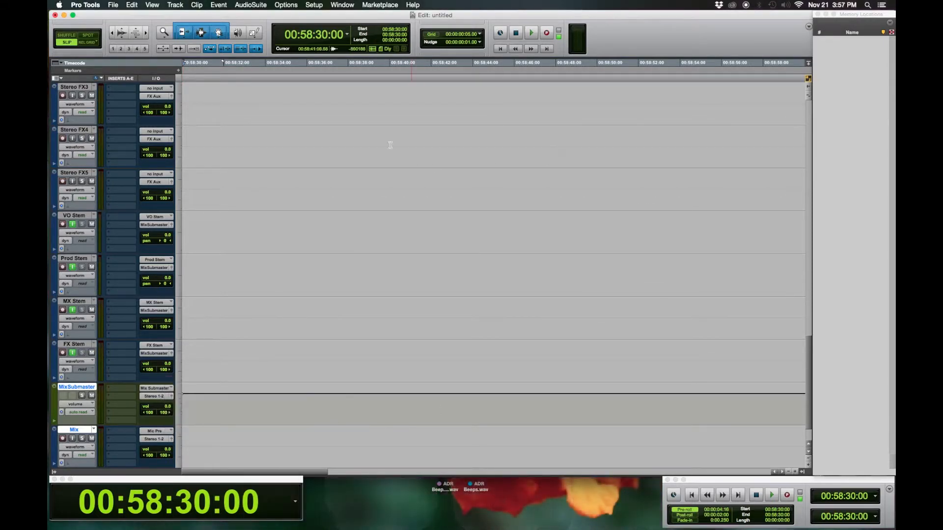
# Step: Create a new stereo bus path named Mix in the I/O Setup
pyautogui.click(318, 6)
pyautogui.click(322, 54)
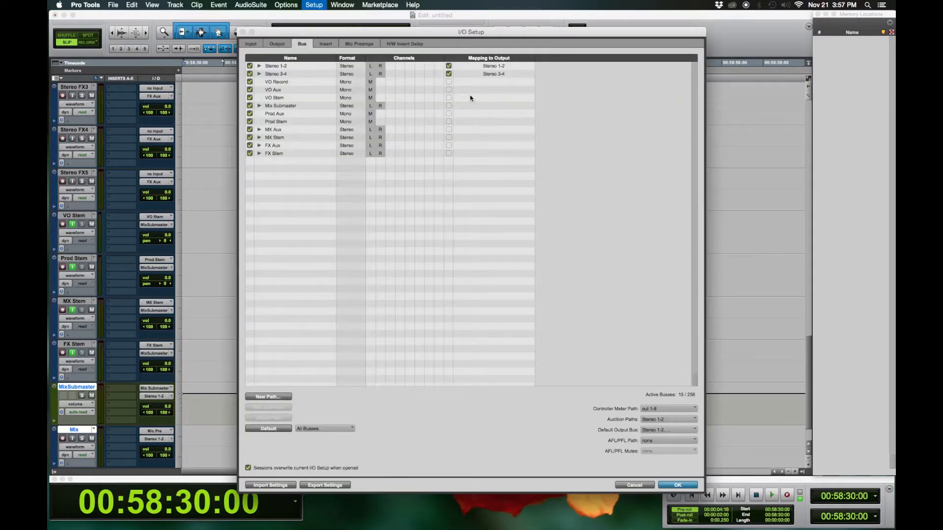
pyautogui.click(275, 397)
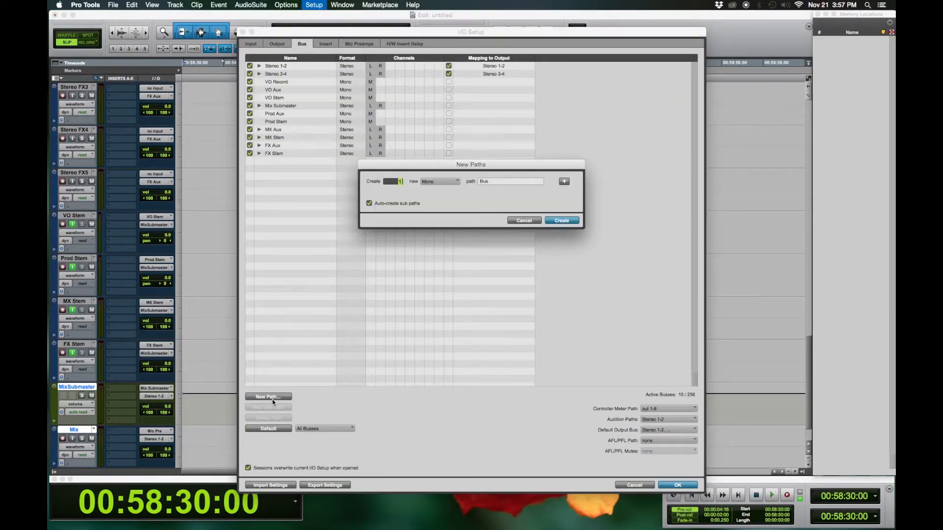
pyautogui.press('Tab')
pyautogui.press('Return')
pyautogui.press('Return')
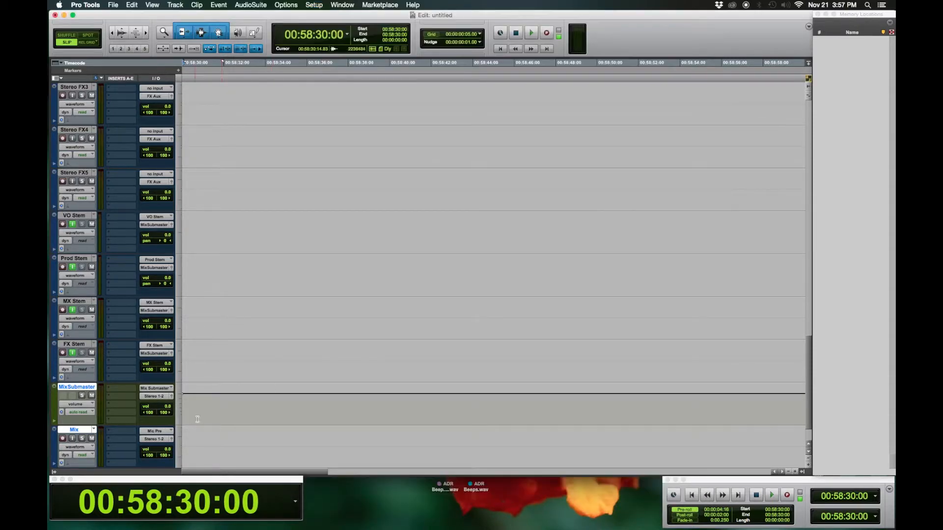
# Step: Route the output of the Mix Submaster track to the Mix bus
pyautogui.click(160, 396)
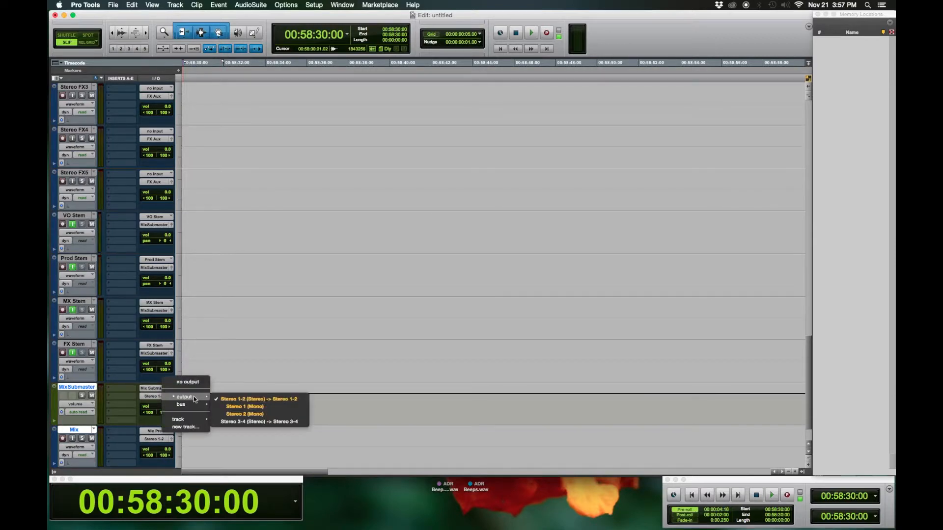
pyautogui.moveTo(189, 404)
pyautogui.click(235, 505)
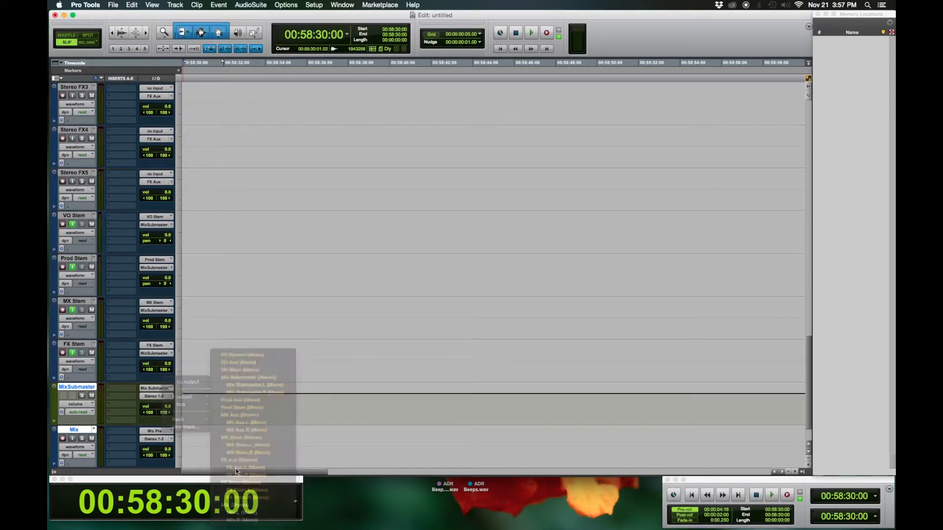
# Step: Set the Mix track's input to the stereo Mix bus and enable its input monitoring
pyautogui.click(163, 434)
pyautogui.moveTo(173, 439)
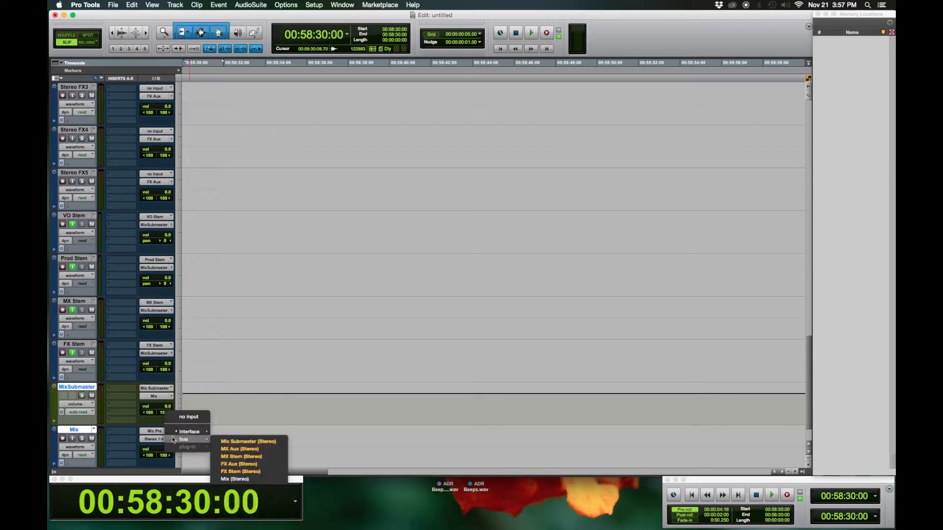
pyautogui.click(235, 479)
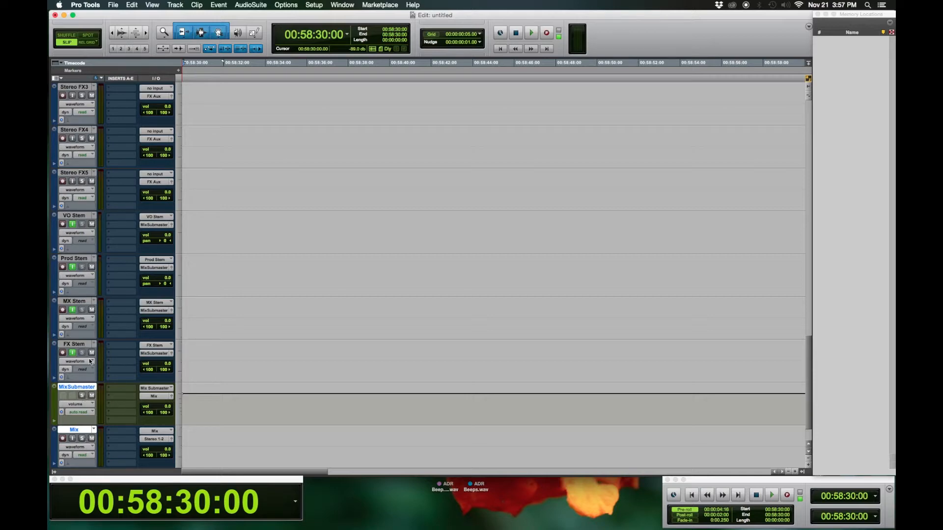
pyautogui.click(73, 439)
# Step: Color the tracks from VO Stem through Mix red using the Color Palette
pyautogui.keyDown('shift'); pyautogui.click(75, 216); pyautogui.keyUp('shift')
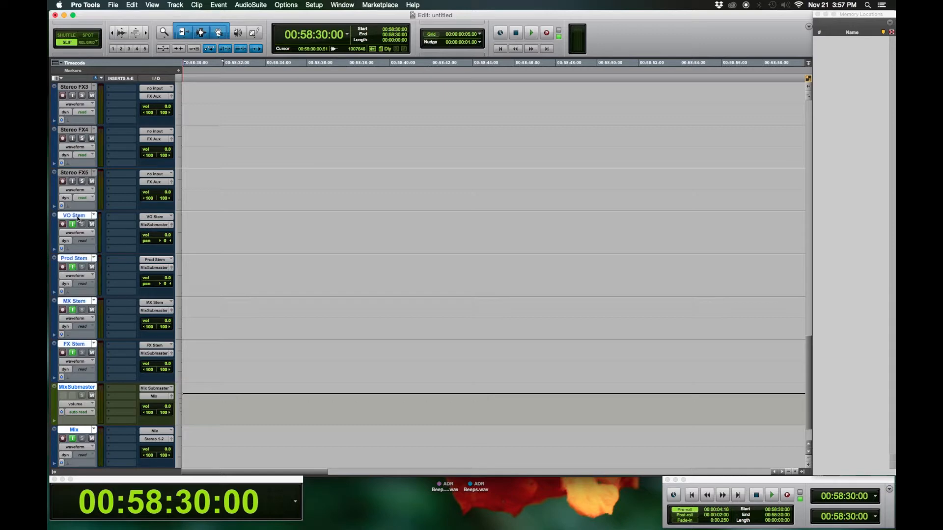
pyautogui.doubleClick(55, 235)
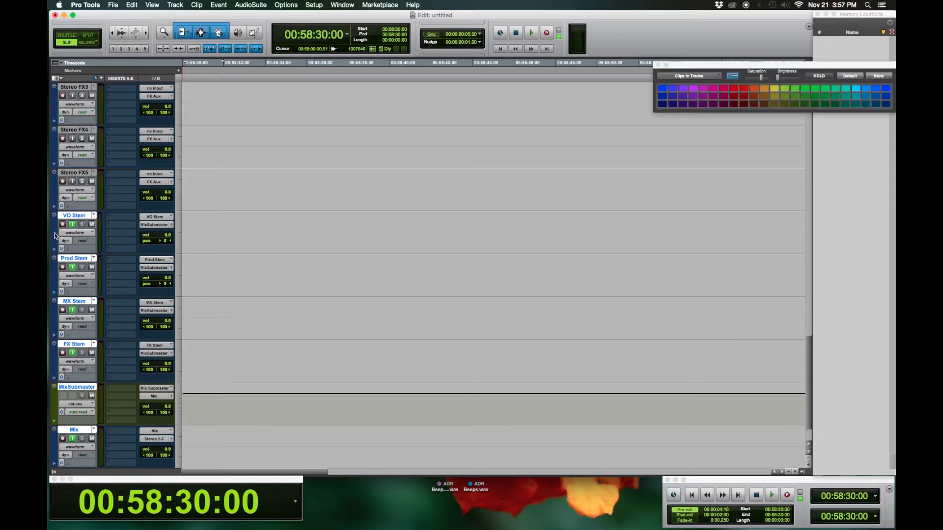
pyautogui.click(735, 91)
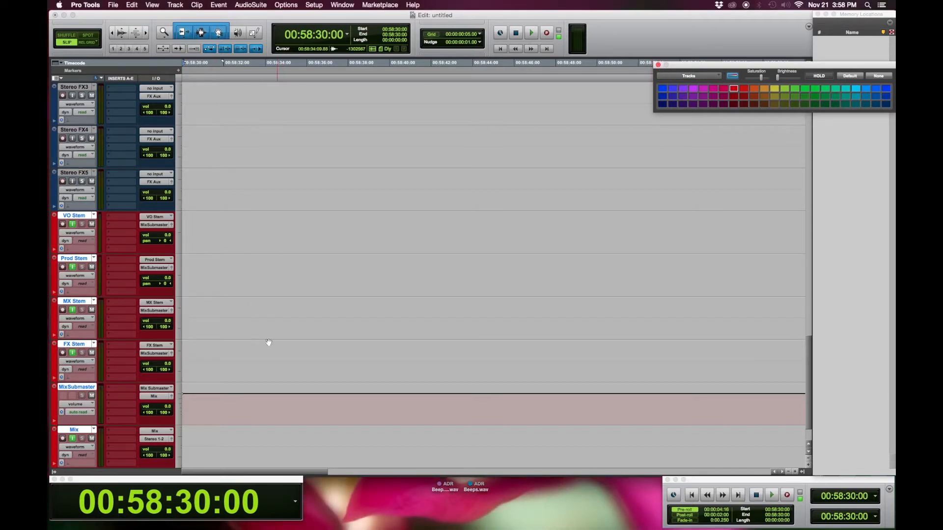
# Step: Color the effects tracks from FX Aux through Stereo FX5 bluish green
pyautogui.click(79, 175)
pyautogui.scroll(10, 172, 170)
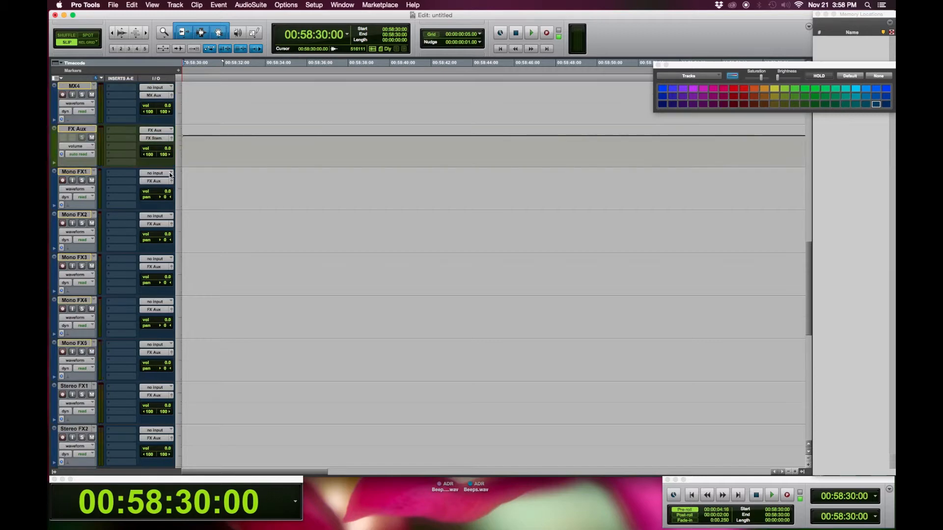
pyautogui.scroll(1, 170, 174)
pyautogui.keyDown('shift'); pyautogui.click(74, 172); pyautogui.keyUp('shift')
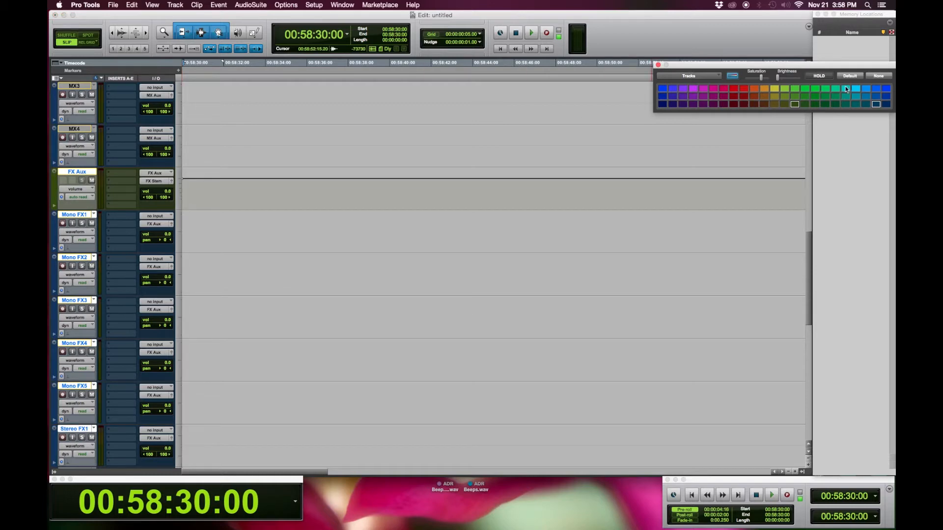
pyautogui.click(796, 89)
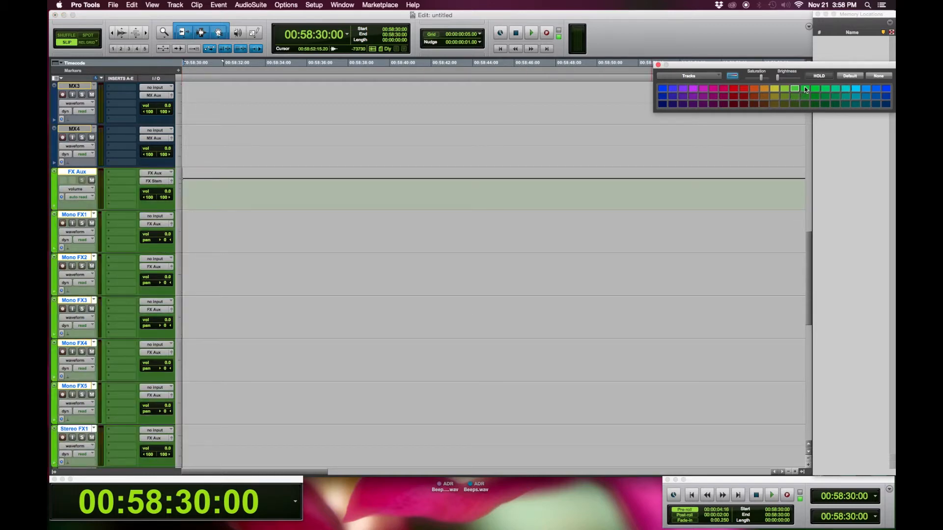
pyautogui.click(808, 88)
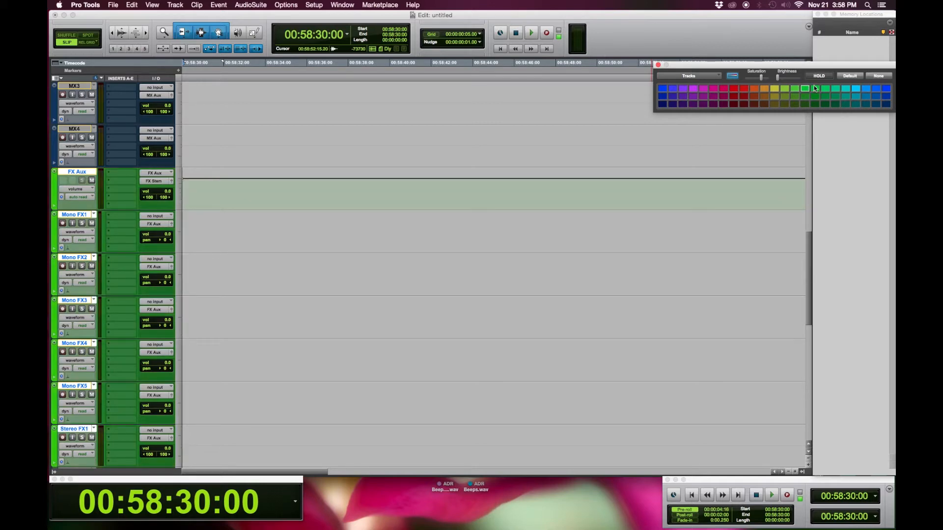
pyautogui.click(815, 89)
pyautogui.click(825, 88)
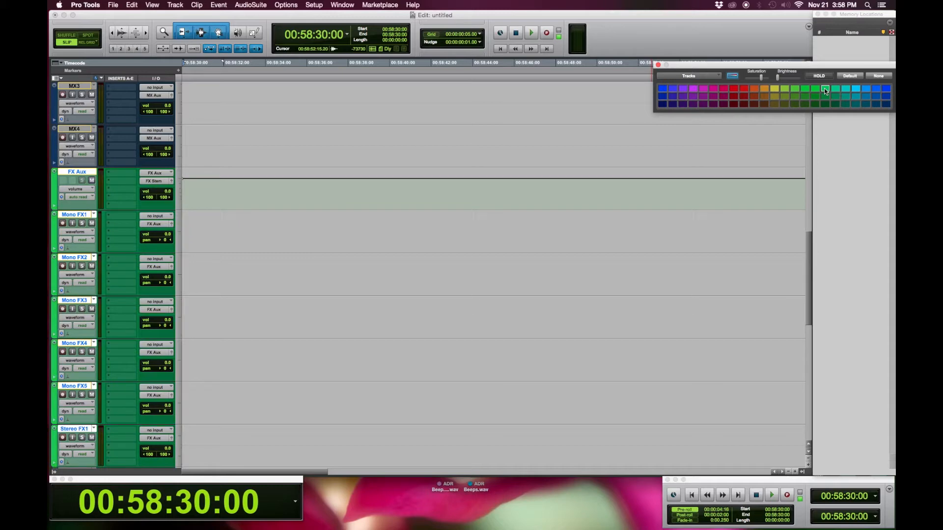
# Step: Color the music tracks from MX Aux through MX4 purple
pyautogui.scroll(4, 307, 290)
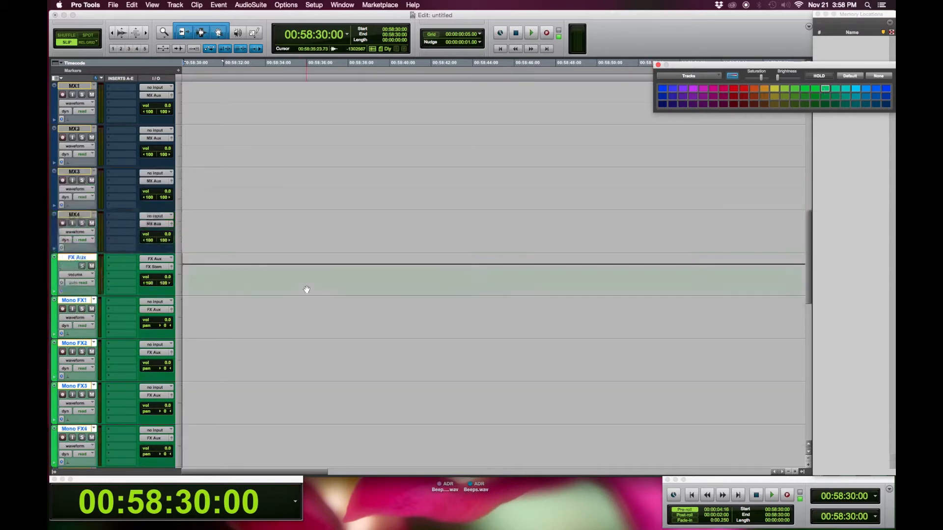
pyautogui.click(79, 302)
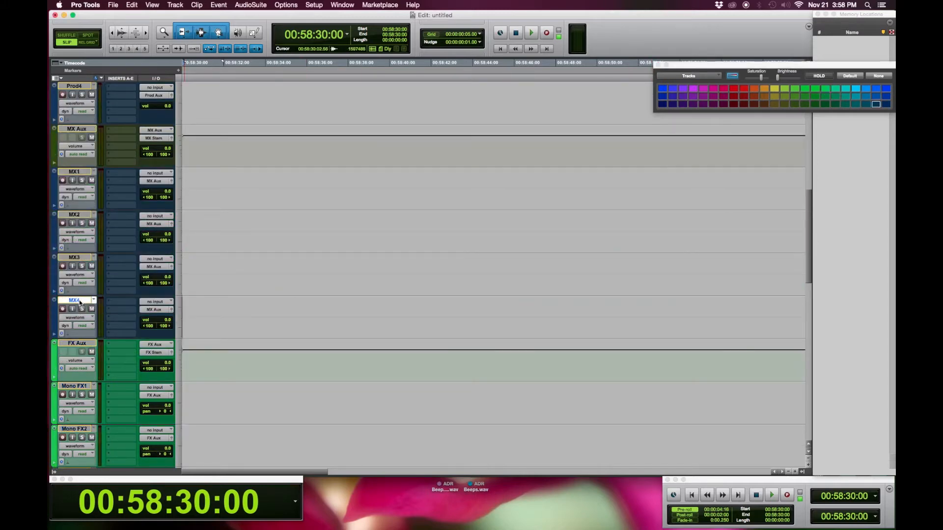
pyautogui.keyDown('shift'); pyautogui.click(69, 131); pyautogui.keyUp('shift')
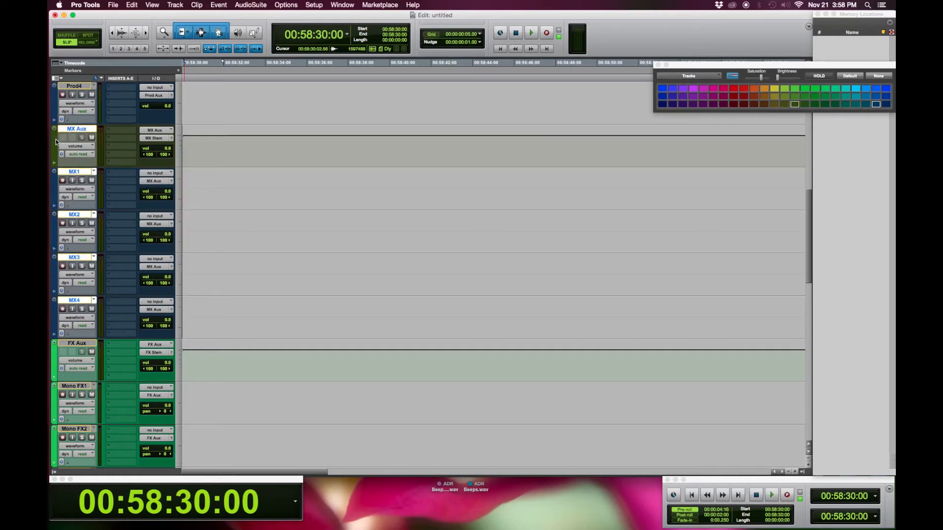
pyautogui.click(694, 96)
# Step: Color the production tracks from Prod Aux through Prod4 brownish orange
pyautogui.scroll(2, 362, 210)
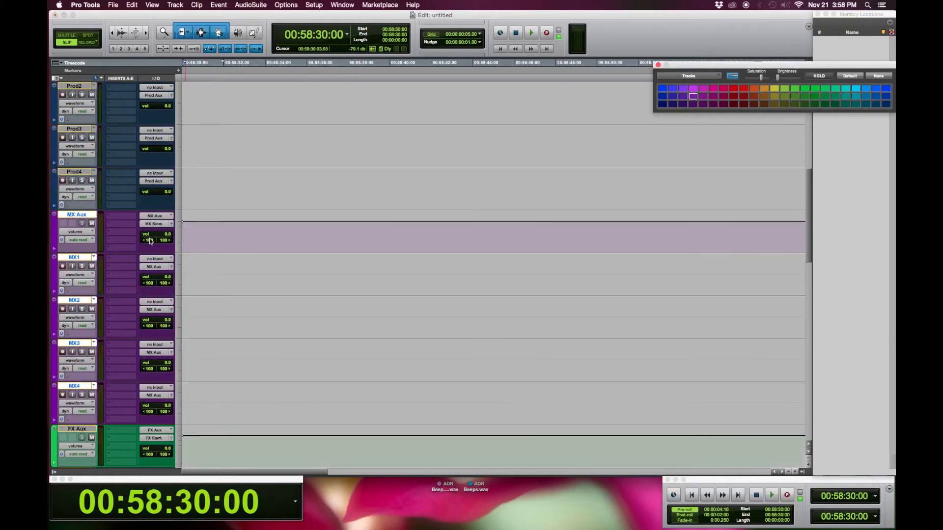
pyautogui.click(83, 173)
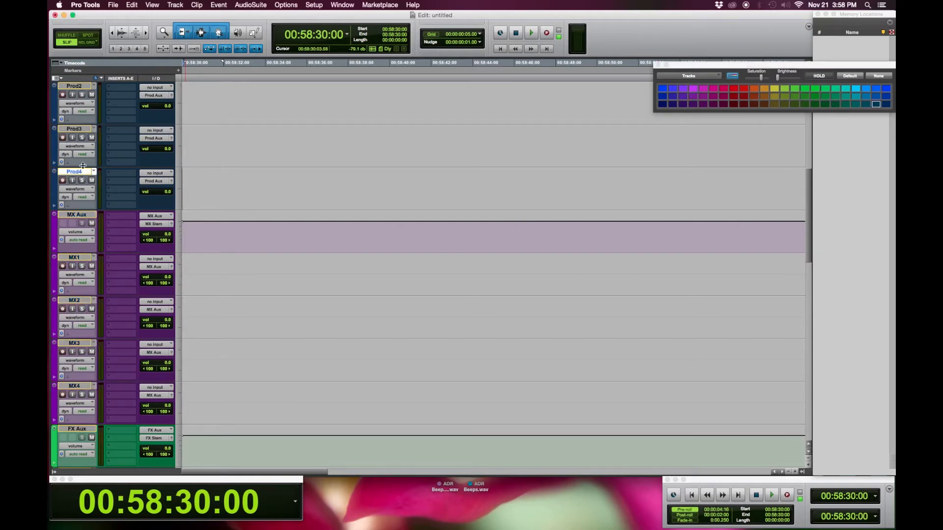
pyautogui.scroll(3, 93, 161)
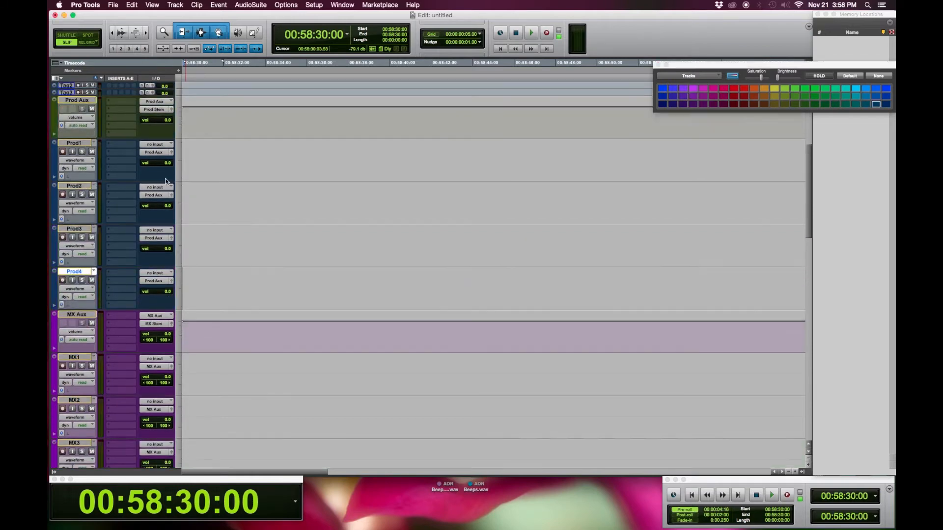
pyautogui.keyDown('shift'); pyautogui.click(82, 100); pyautogui.keyUp('shift')
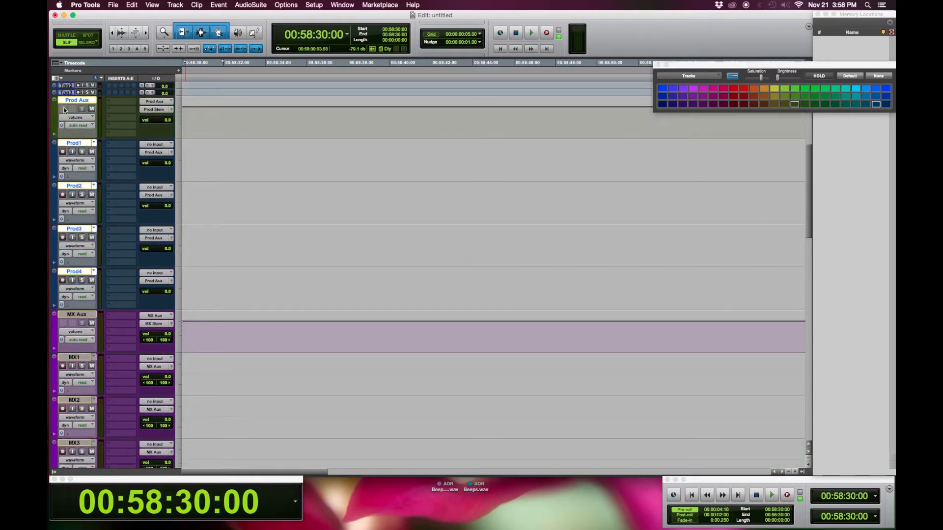
pyautogui.click(765, 96)
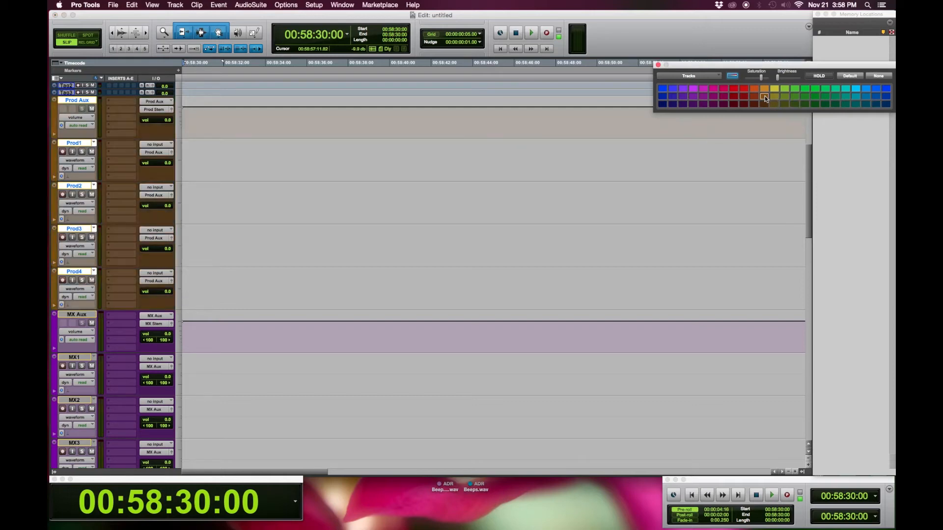
# Step: Color the voice-over tracks from Mic through Tag3 bright blue
pyautogui.scroll(3, 232, 210)
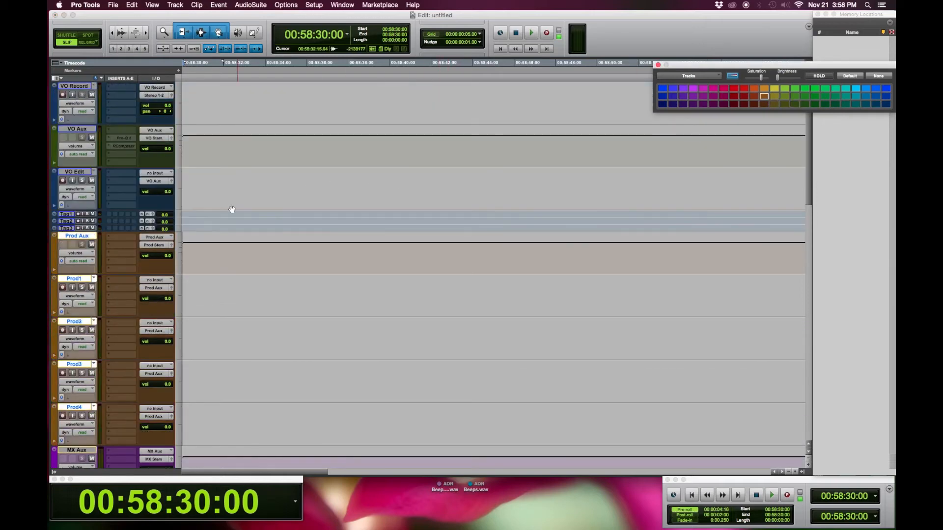
pyautogui.click(67, 228)
pyautogui.scroll(2, 86, 155)
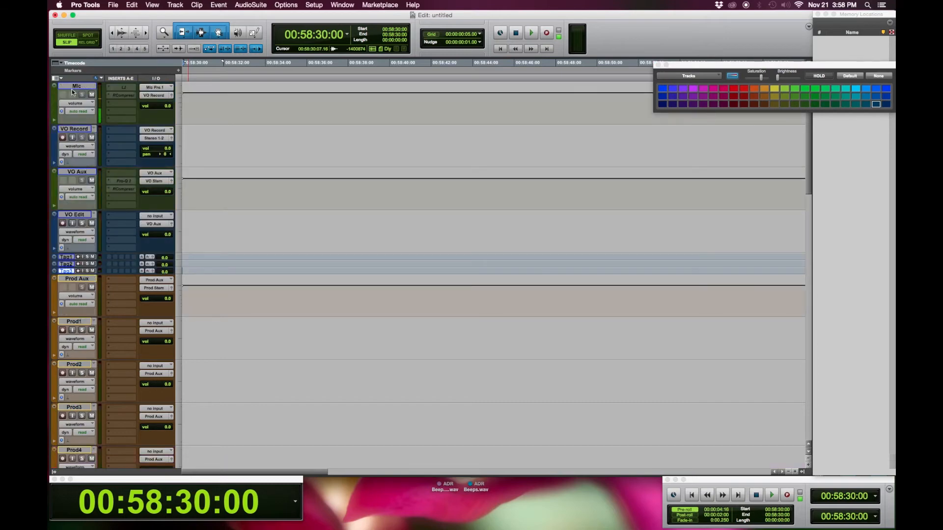
pyautogui.keyDown('shift'); pyautogui.click(77, 86); pyautogui.keyUp('shift')
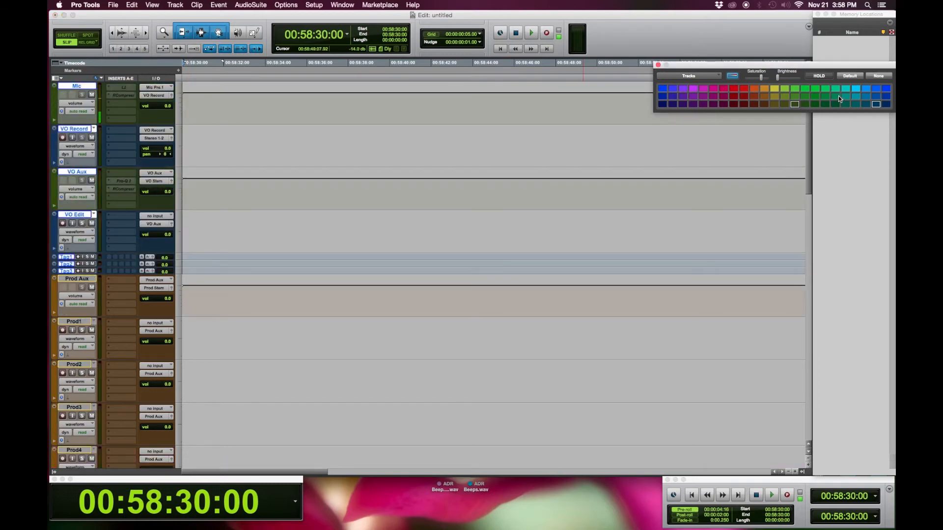
pyautogui.click(887, 88)
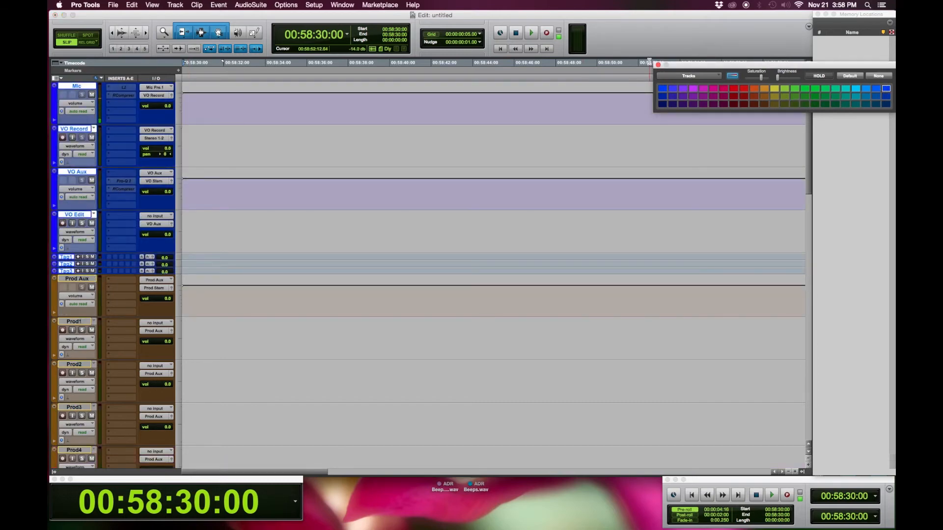
# Step: Close the Color Palette and shrink the track heights so all tracks fit in the Edit window
pyautogui.click(658, 65)
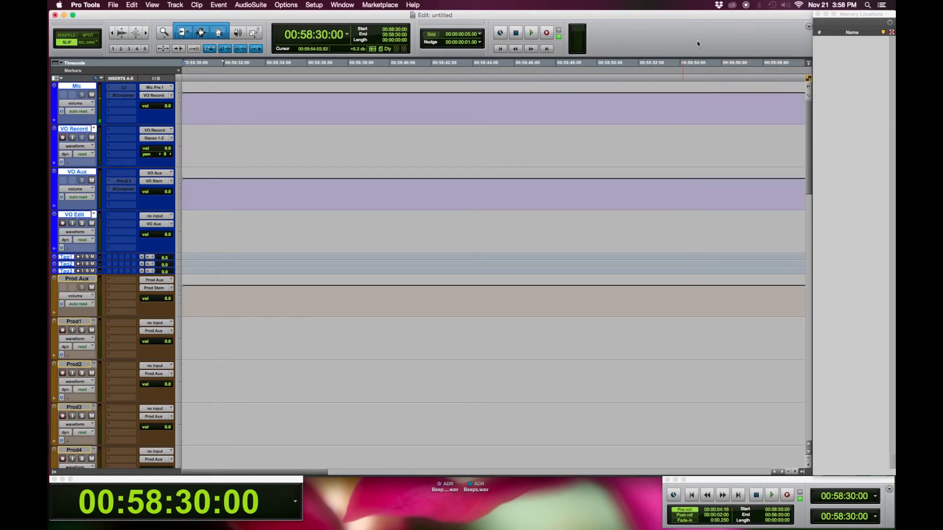
pyautogui.hotkey('ctrl', 'alt', 'Down')
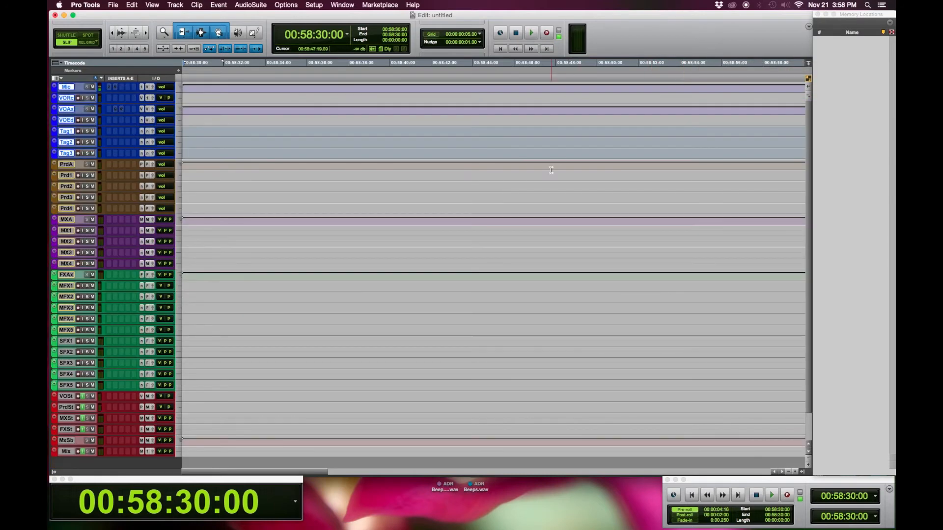